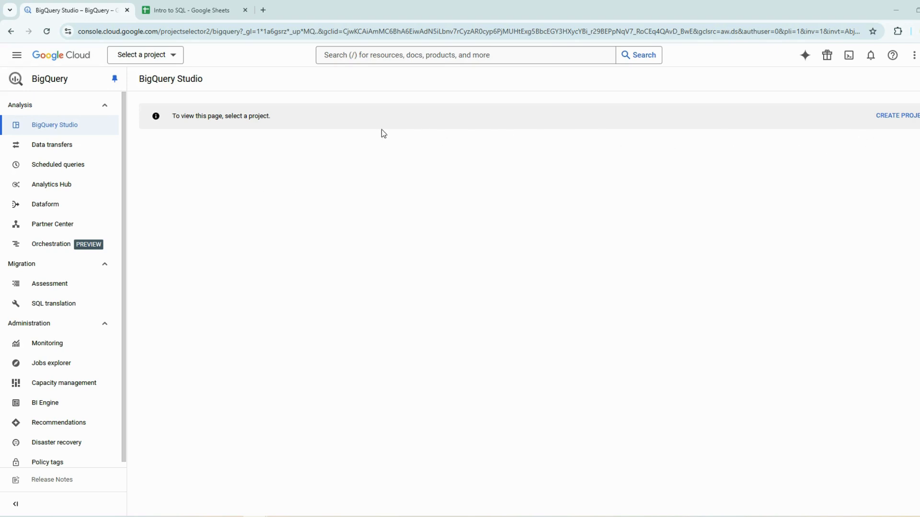
Create a new project named intro-to-sql, leaving its location as No organization
{"action": "left_click", "coordinate": [161, 56]}
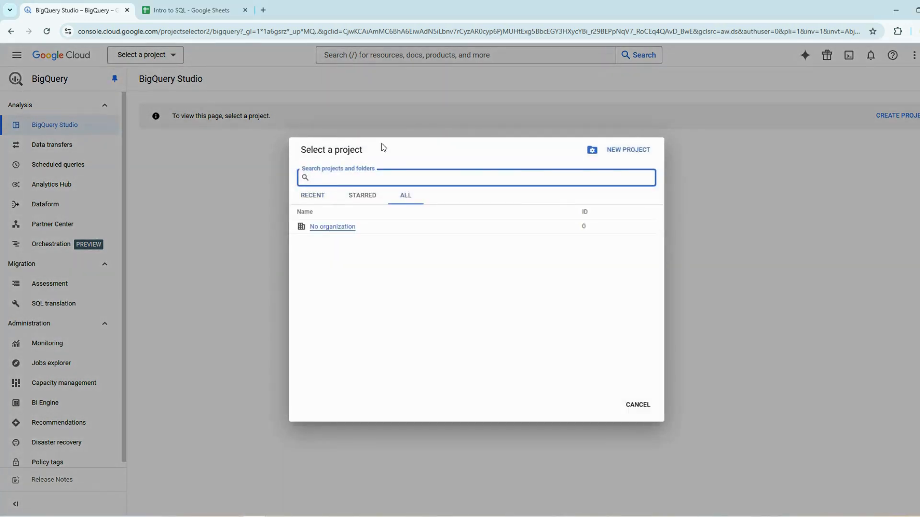
{"action": "left_click", "coordinate": [643, 156]}
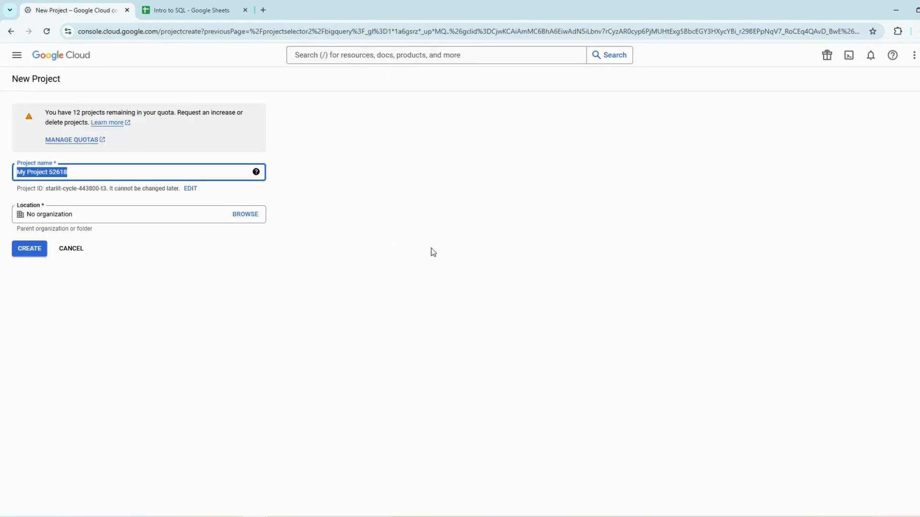
{"action": "type", "text": "intro"}
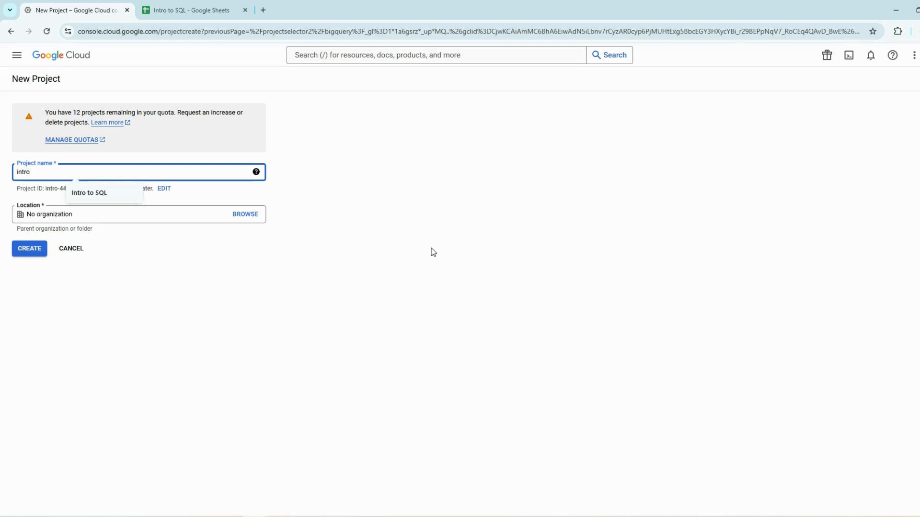
{"action": "type", "text": "-to-sql"}
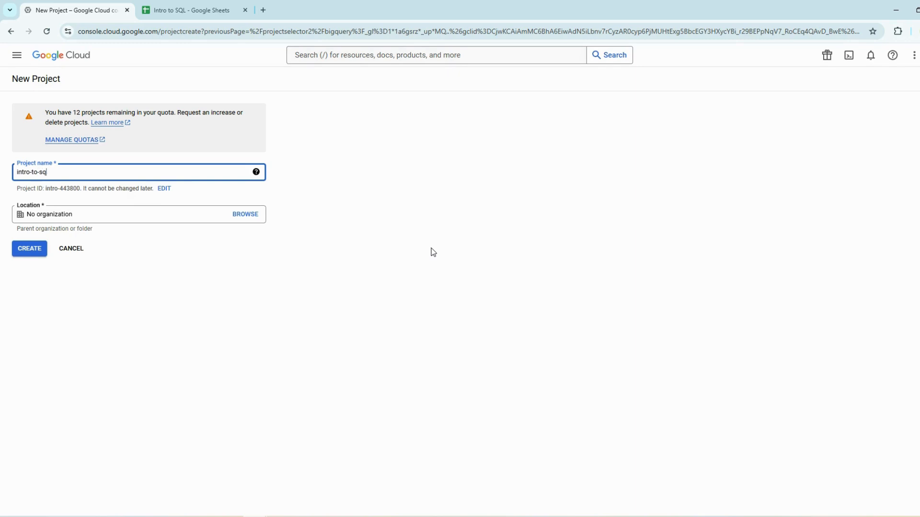
{"action": "left_click", "coordinate": [244, 215]}
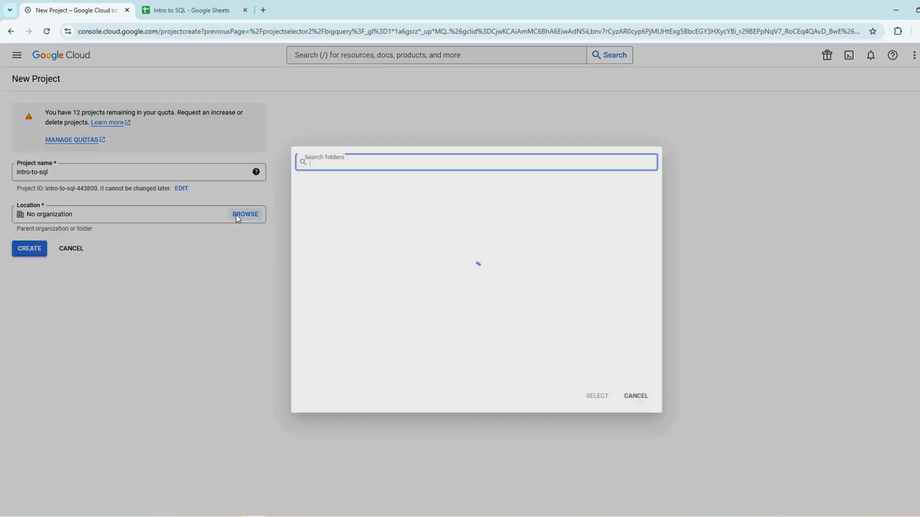
{"action": "left_click", "coordinate": [641, 400]}
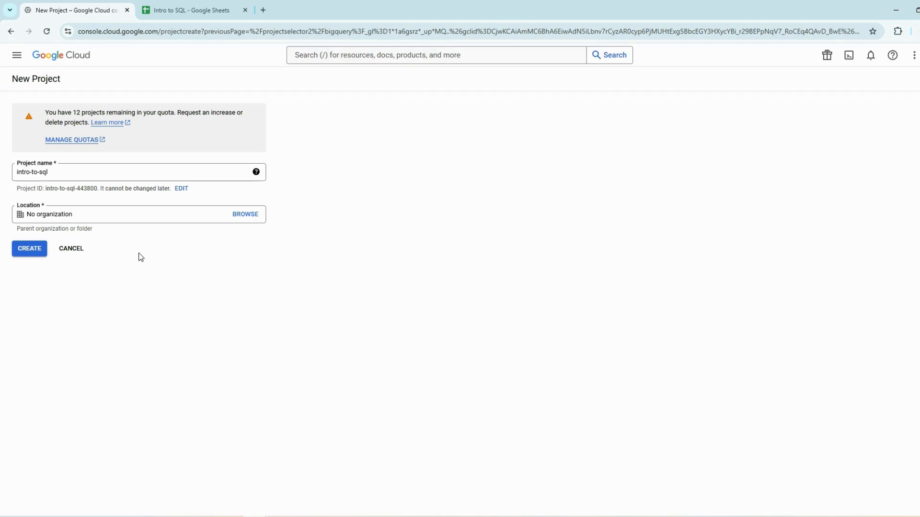
{"action": "left_click", "coordinate": [35, 251]}
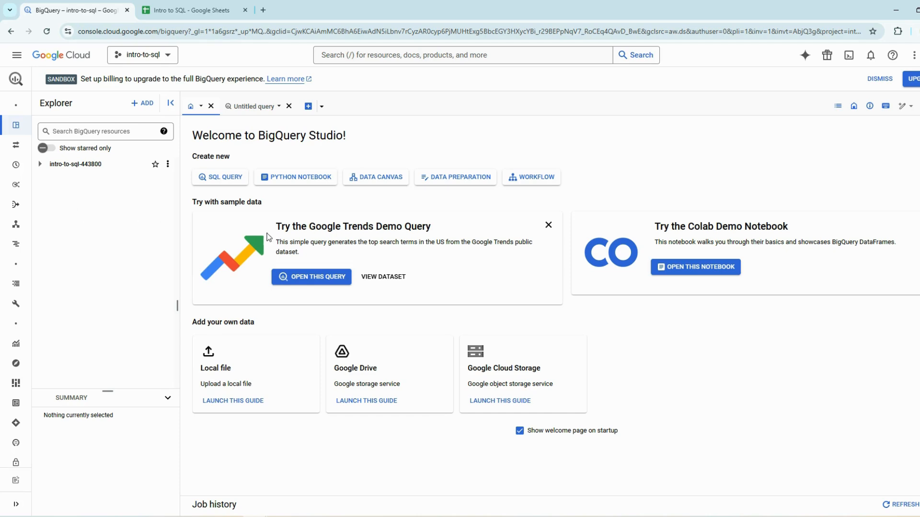
Dismiss the Google Trends demo query and Colab demo notebook suggestions from the welcome page
{"action": "left_click", "coordinate": [548, 232]}
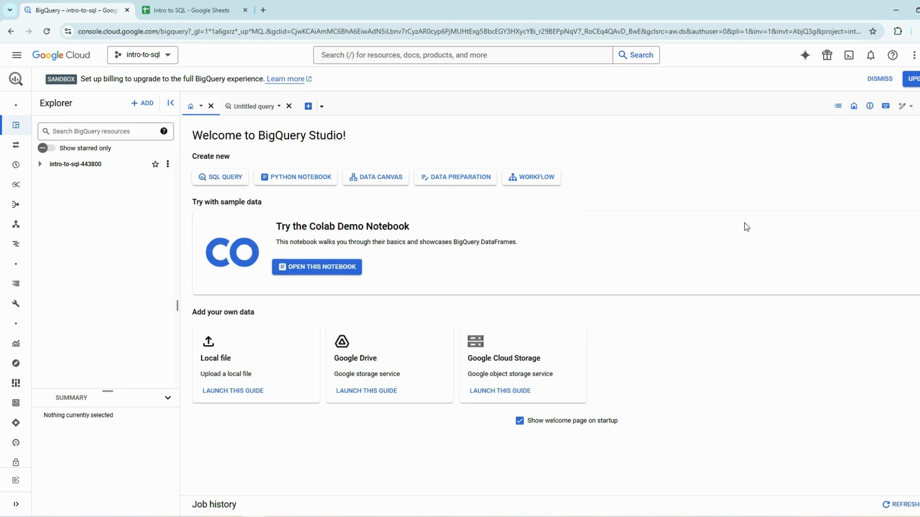
{"action": "left_click", "coordinate": [916, 225]}
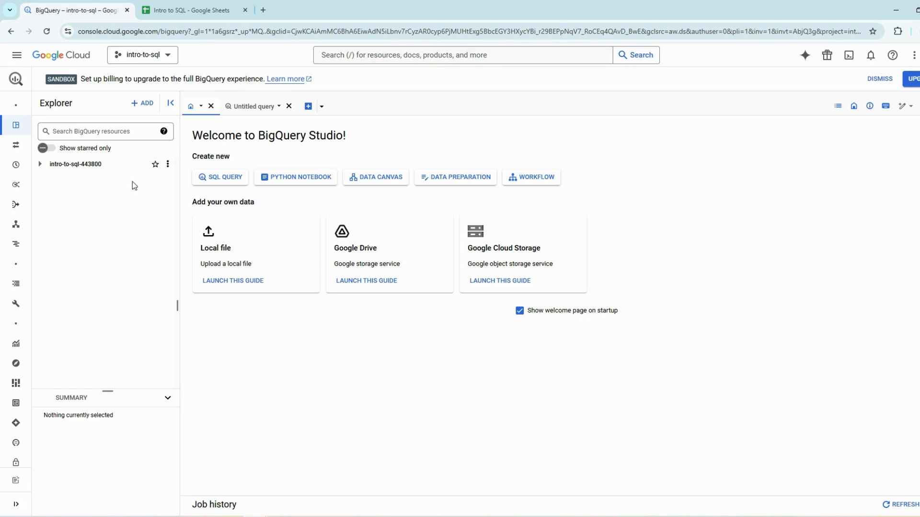
Start creating a table in the intro-to-sql project with Google Drive as its source
{"action": "left_click", "coordinate": [141, 107]}
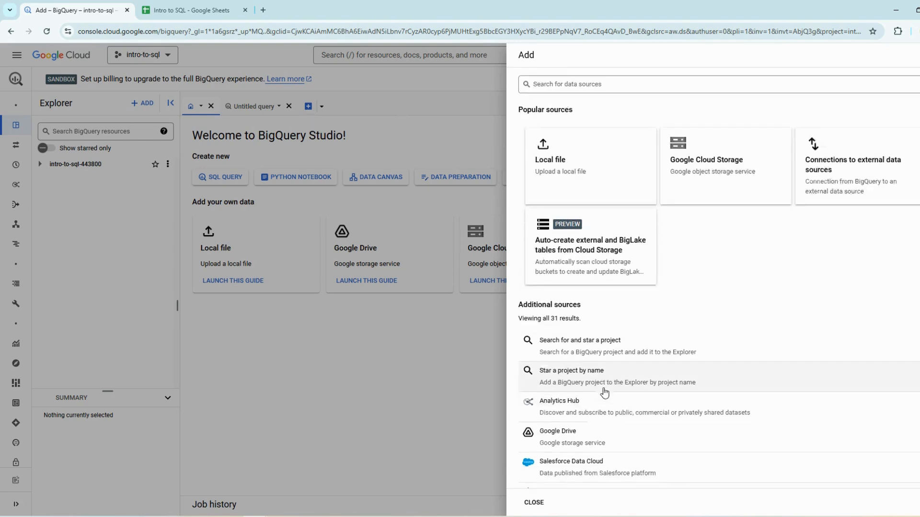
{"action": "scroll", "coordinate": [598, 326], "scroll_direction": "down", "scroll_amount": 3}
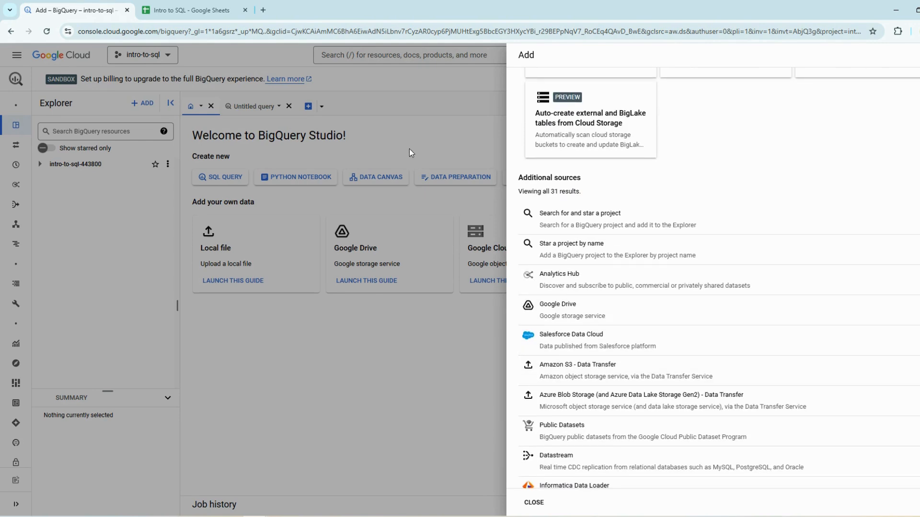
{"action": "left_click", "coordinate": [577, 316]}
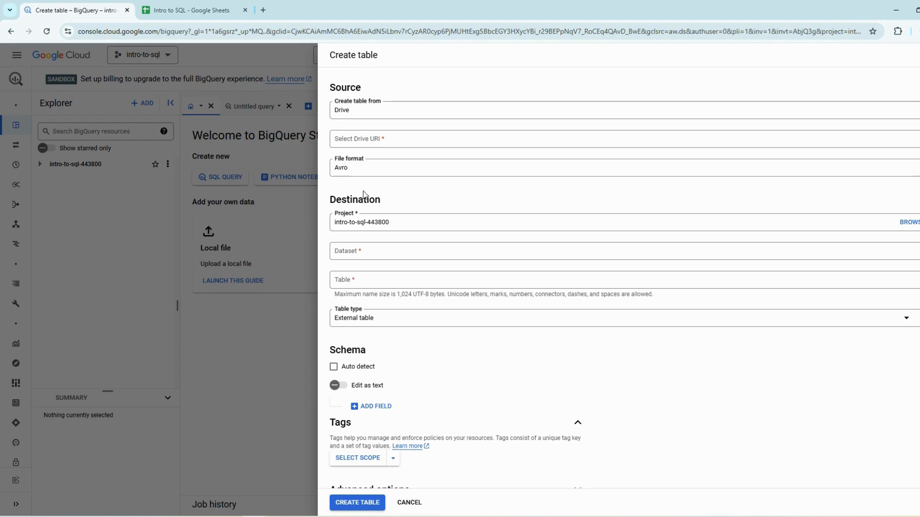
{"action": "left_click", "coordinate": [361, 116]}
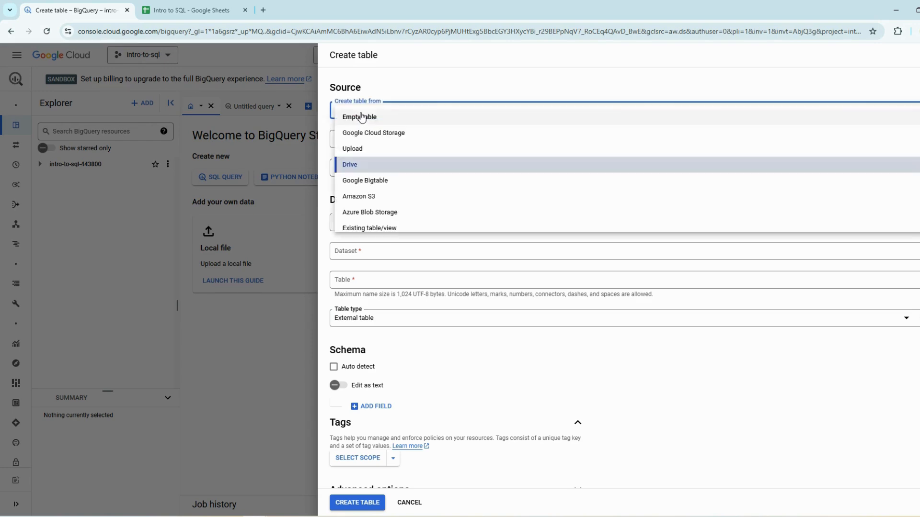
{"action": "scroll", "coordinate": [382, 167], "scroll_direction": "down", "scroll_amount": 1}
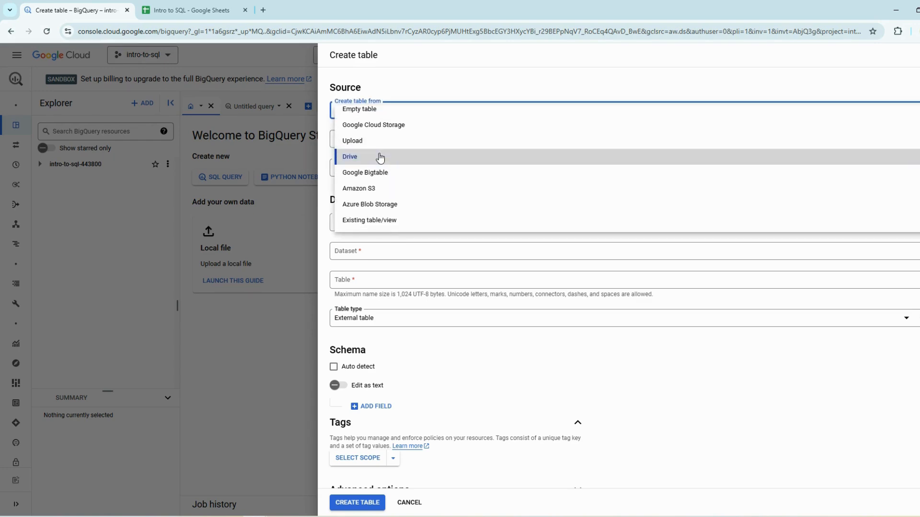
{"action": "left_click", "coordinate": [379, 157]}
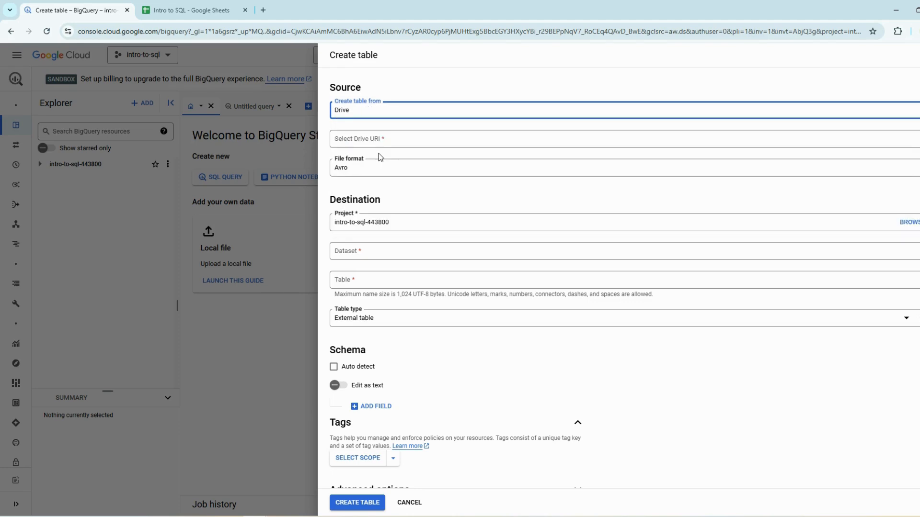
Copy the sharing link of the Intro to SQL spreadsheet and paste it as the new table's Drive URI
{"action": "left_click", "coordinate": [185, 10]}
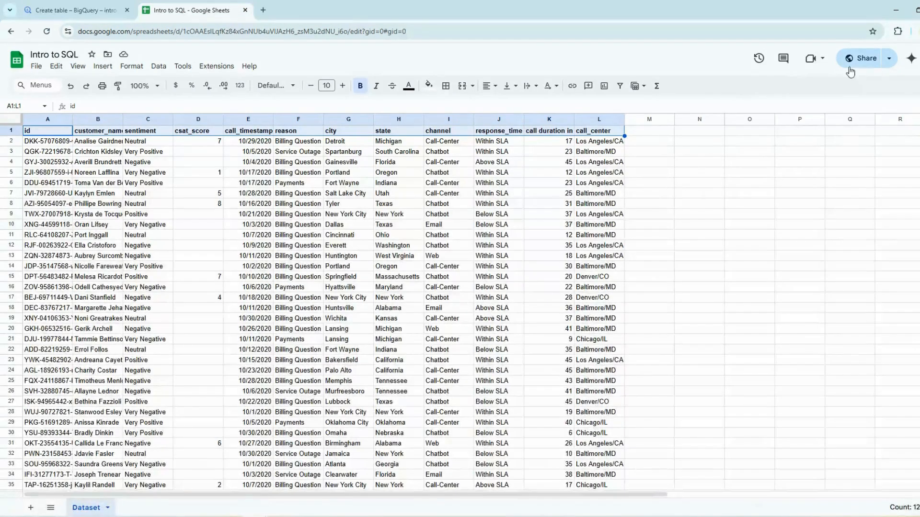
{"action": "mouse_move", "coordinate": [867, 67]}
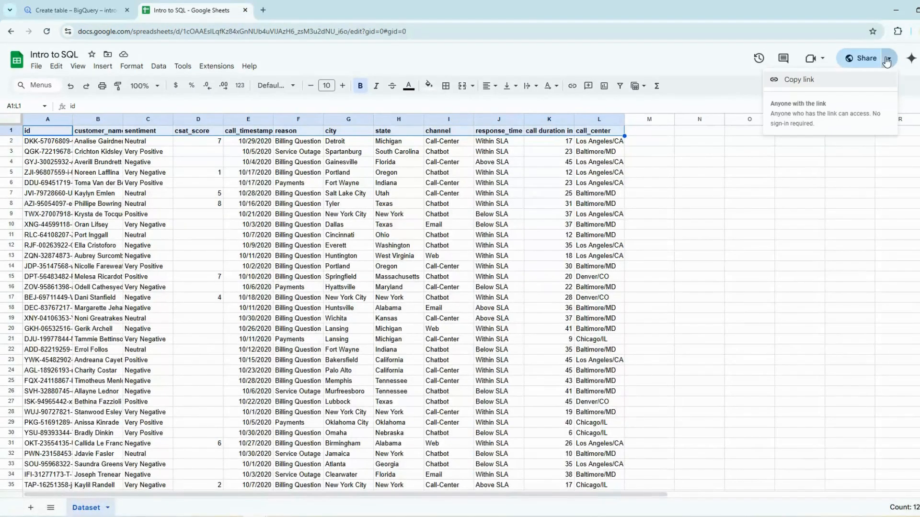
{"action": "left_click", "coordinate": [810, 80]}
{"action": "left_click", "coordinate": [72, 6]}
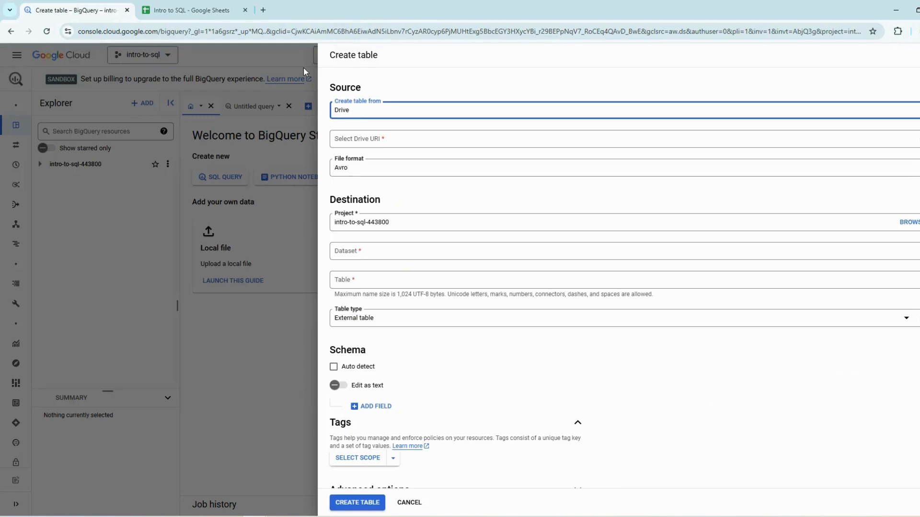
{"action": "left_click", "coordinate": [370, 138]}
{"action": "right_click", "coordinate": [376, 147]}
{"action": "left_click", "coordinate": [422, 238]}
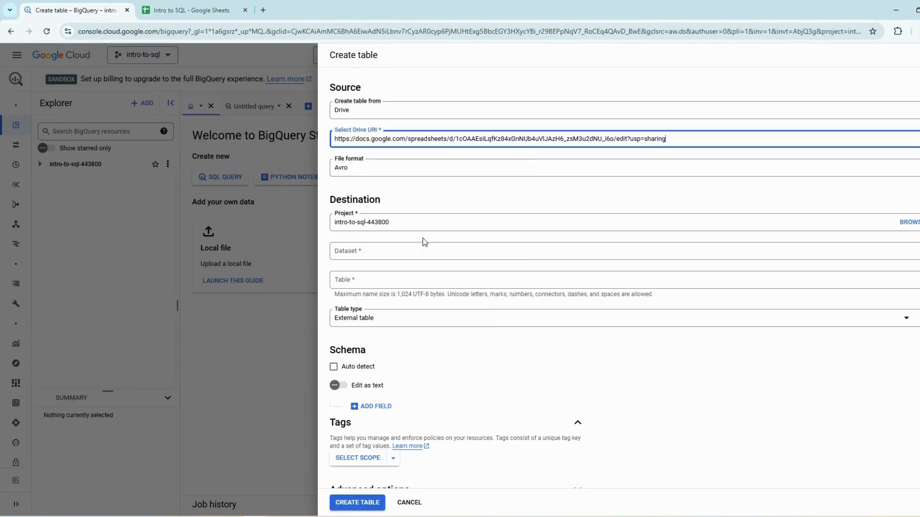
Set the table's file format to Google Sheet and the sheet range to Dataset!A:L, consulting the range help and the spreadsheet's columns
{"action": "left_click", "coordinate": [389, 175]}
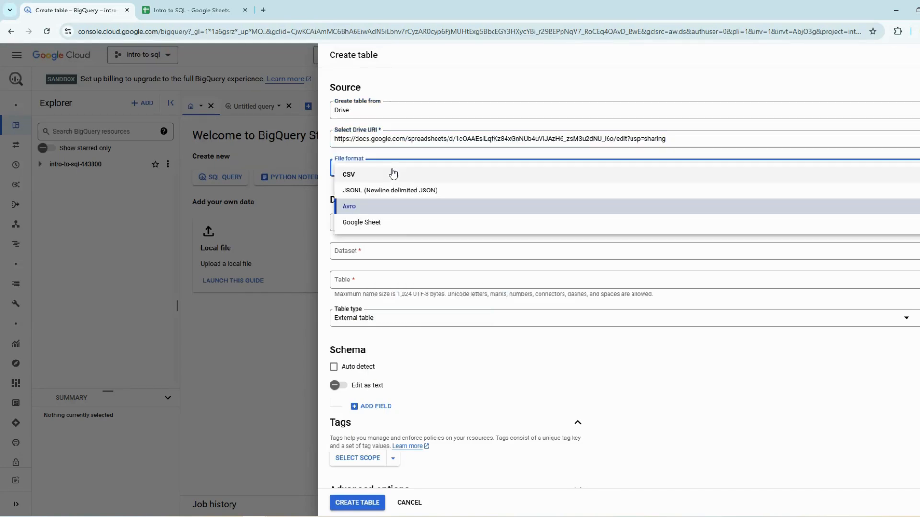
{"action": "left_click", "coordinate": [399, 225]}
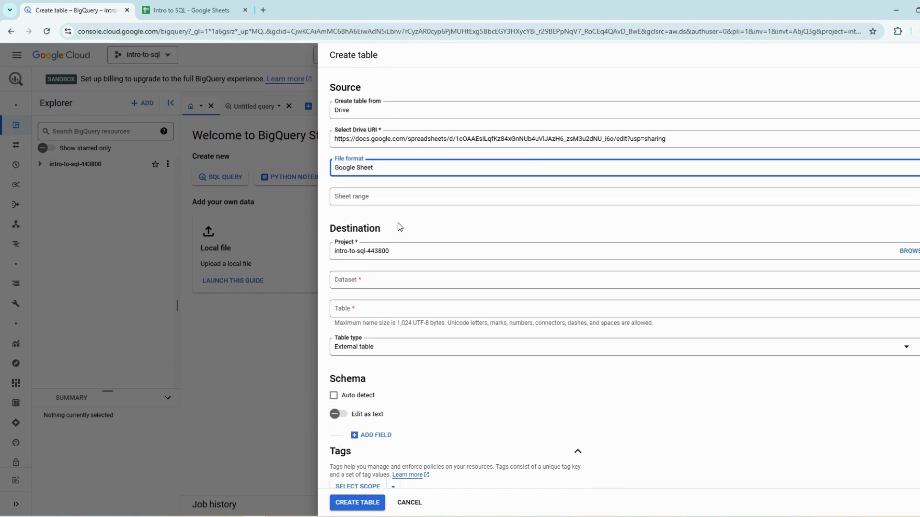
{"action": "left_click", "coordinate": [366, 199]}
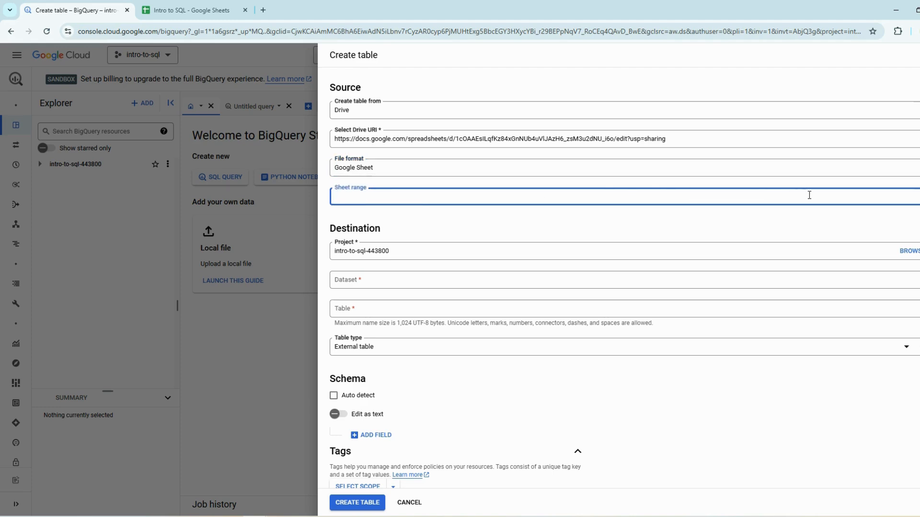
{"action": "left_click", "coordinate": [916, 197]}
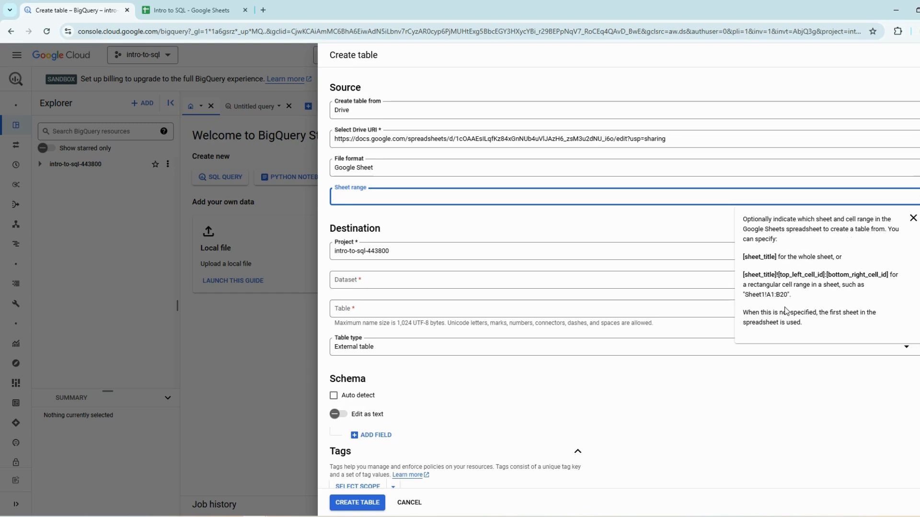
{"action": "left_click", "coordinate": [202, 10]}
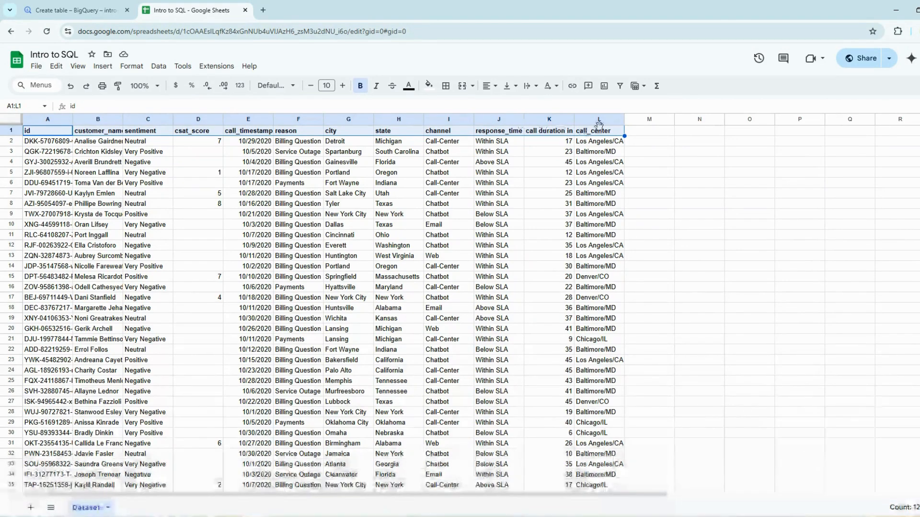
{"action": "left_click", "coordinate": [641, 140]}
{"action": "left_click", "coordinate": [76, 10]}
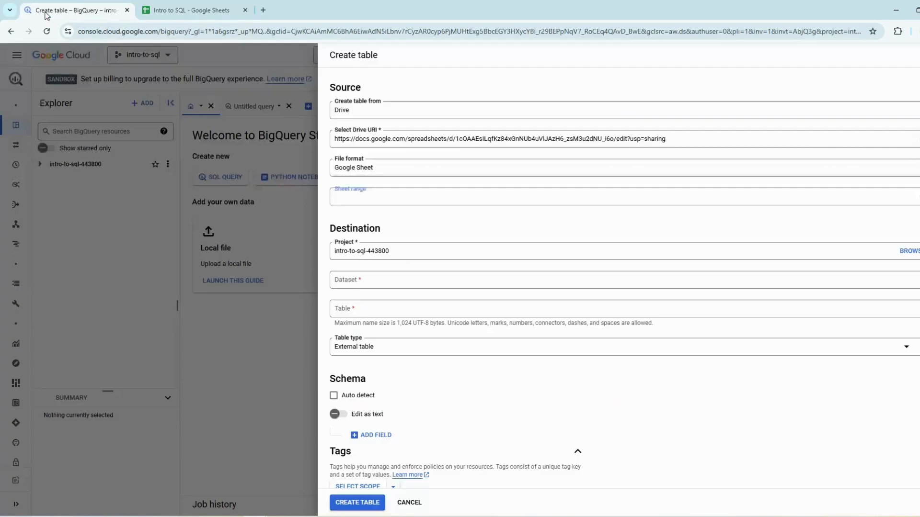
{"action": "left_click", "coordinate": [908, 197]}
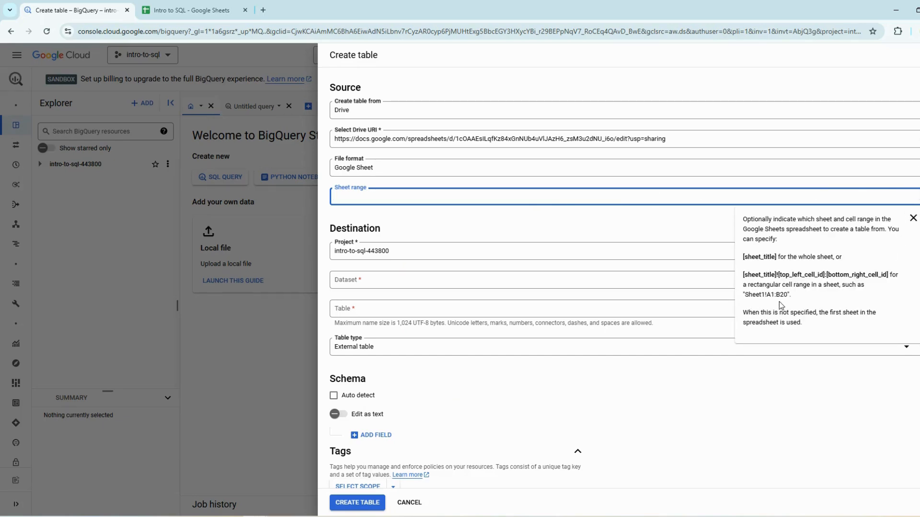
{"action": "left_click", "coordinate": [452, 194]}
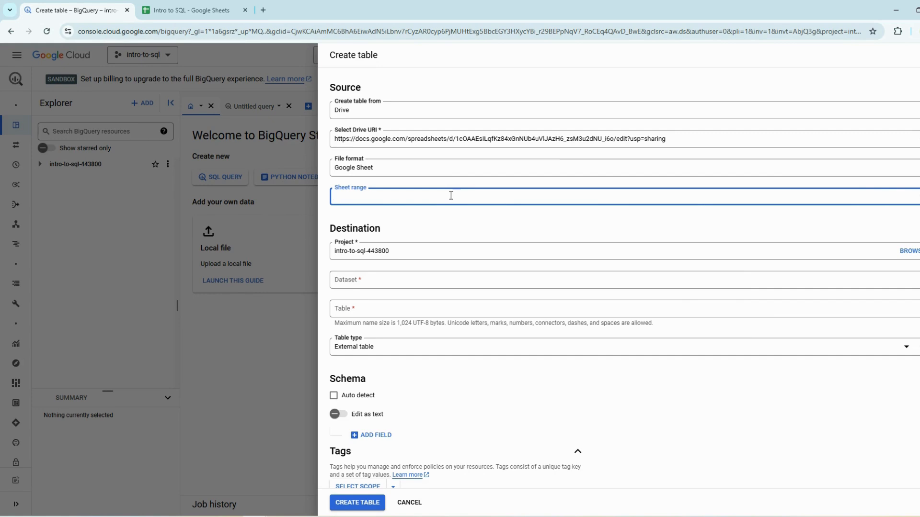
{"action": "type", "text": "Dataset!A:L"}
{"action": "left_click", "coordinate": [421, 221]}
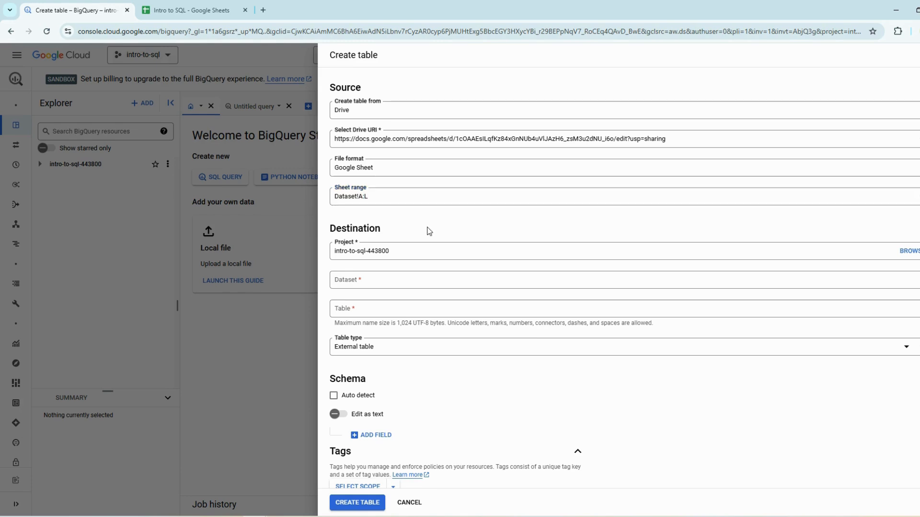
Try to create a new destination dataset for the table with the ID sql-course
{"action": "scroll", "coordinate": [429, 231], "scroll_direction": "down", "scroll_amount": 1}
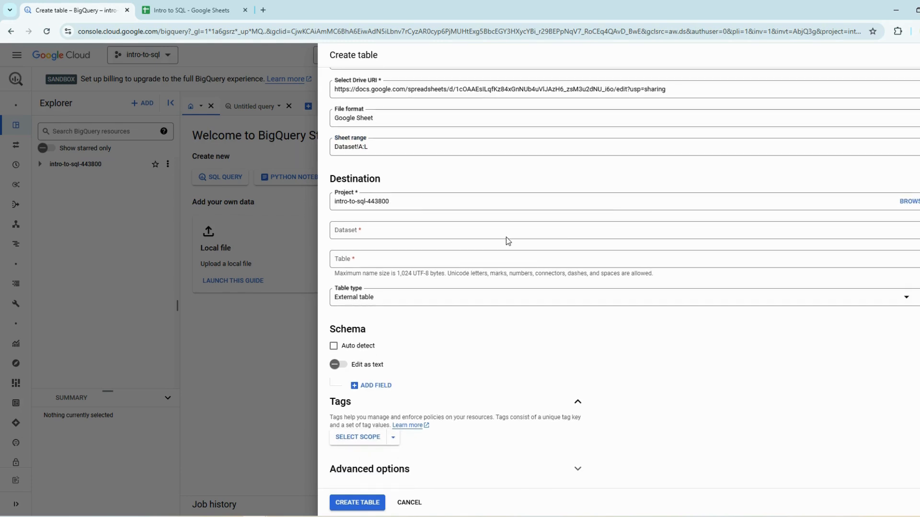
{"action": "left_click", "coordinate": [491, 231]}
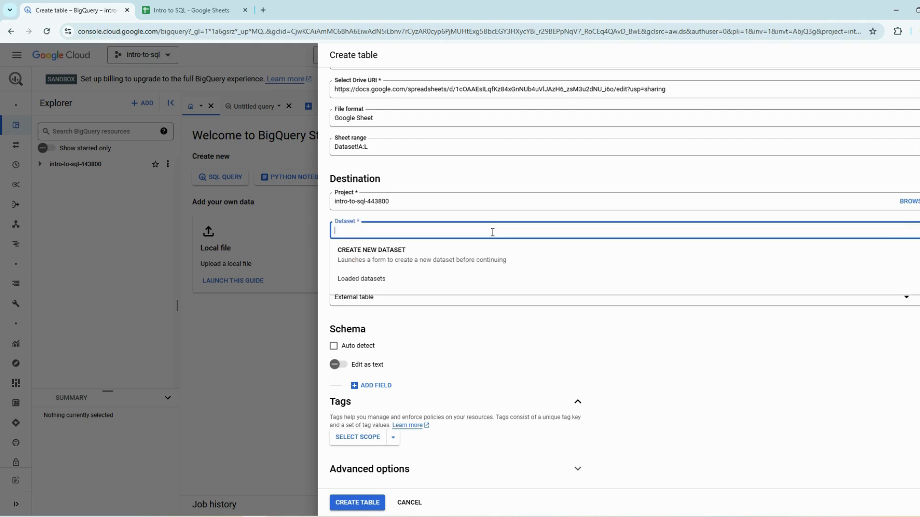
{"action": "left_click", "coordinate": [439, 257]}
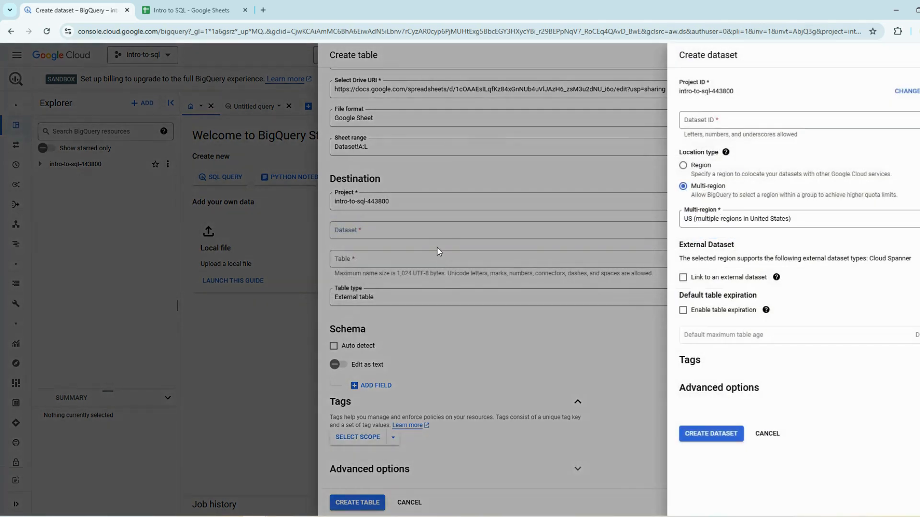
{"action": "left_click", "coordinate": [733, 119]}
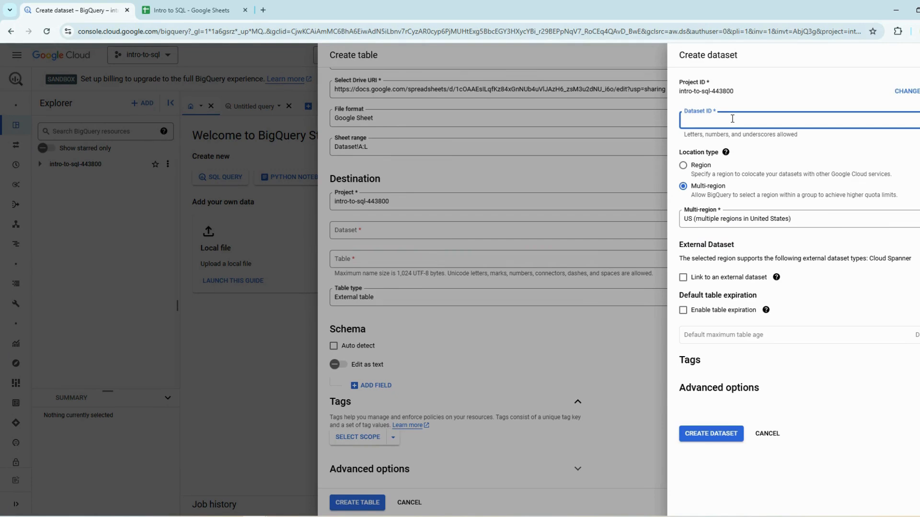
{"action": "type", "text": "sql-course"}
{"action": "left_click", "coordinate": [710, 433]}
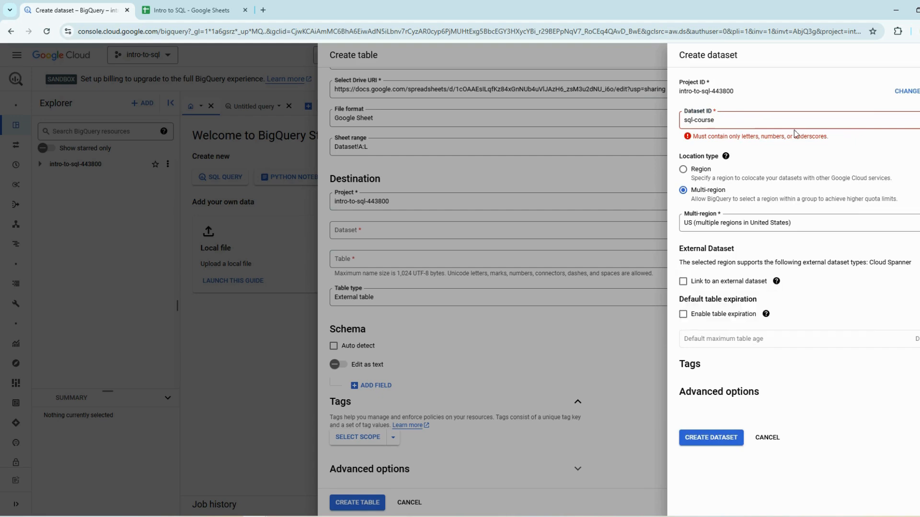
Correct the new dataset's ID to sqlcourse and create the dataset in the US multi-region
{"action": "left_click", "coordinate": [695, 120]}
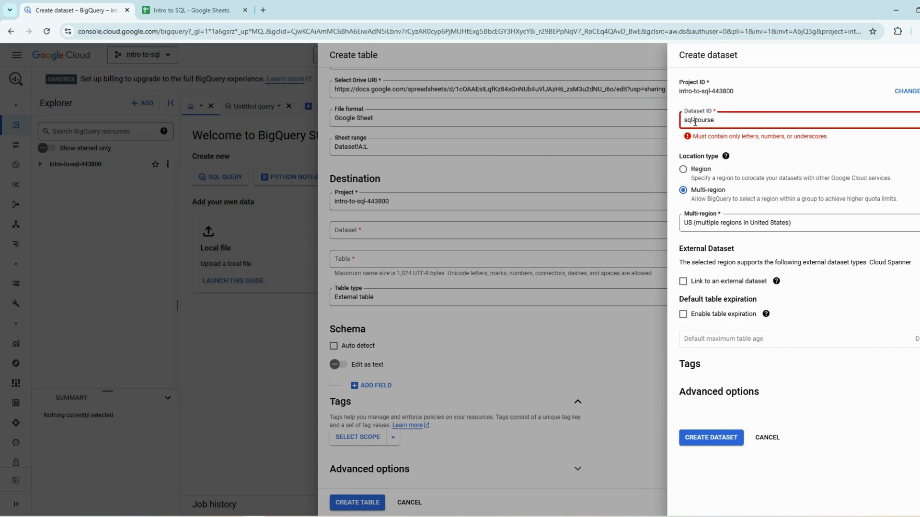
{"action": "key", "text": "BackSpace"}
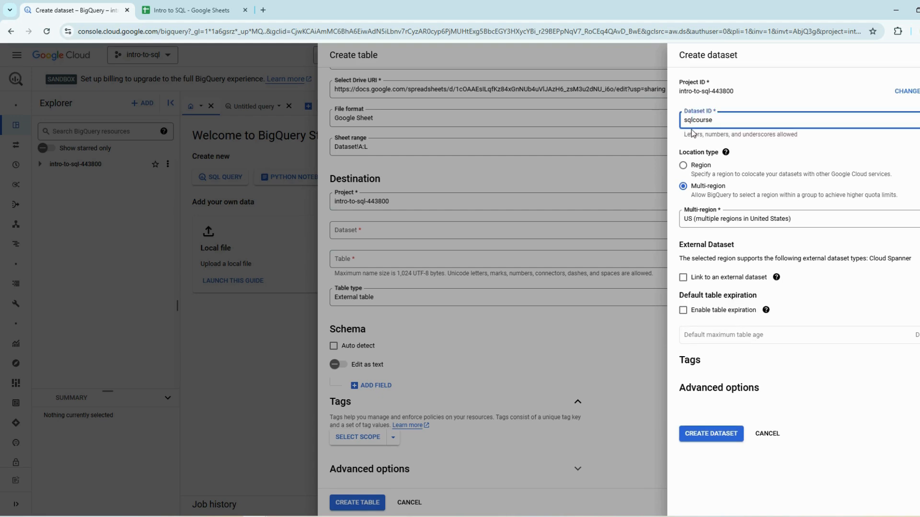
{"action": "left_click", "coordinate": [724, 438]}
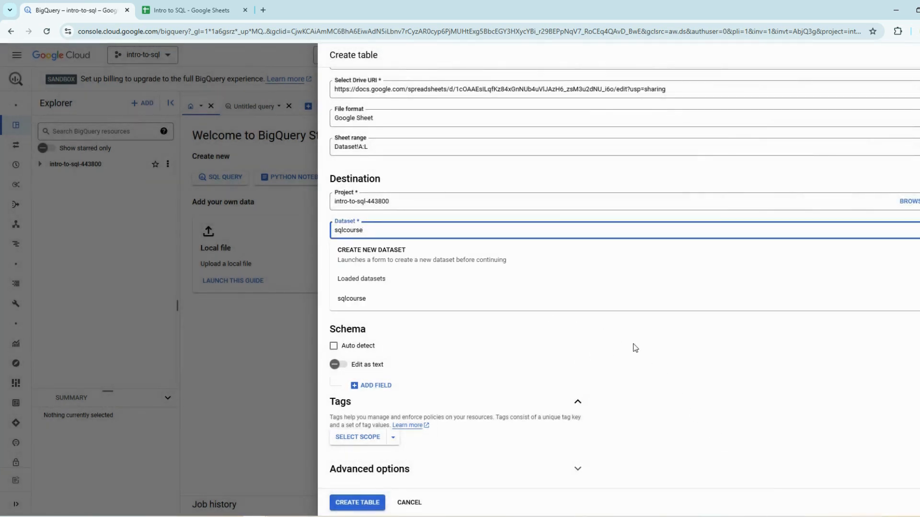
Name the new table data within the sqlcourse dataset
{"action": "left_click", "coordinate": [637, 347]}
{"action": "left_click", "coordinate": [436, 258]}
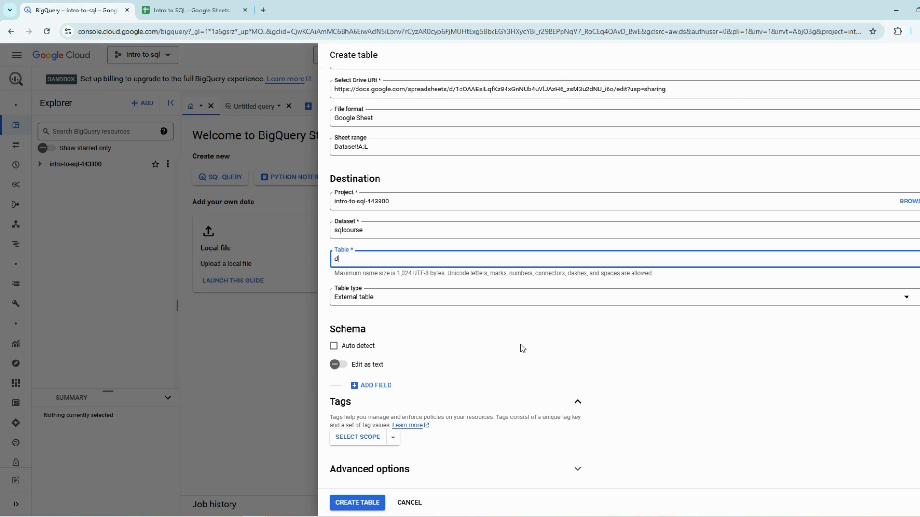
{"action": "left_click", "coordinate": [573, 352]}
Set the number of header rows to skip to 1 in the table's advanced options
{"action": "scroll", "coordinate": [462, 338], "scroll_direction": "down", "scroll_amount": 1}
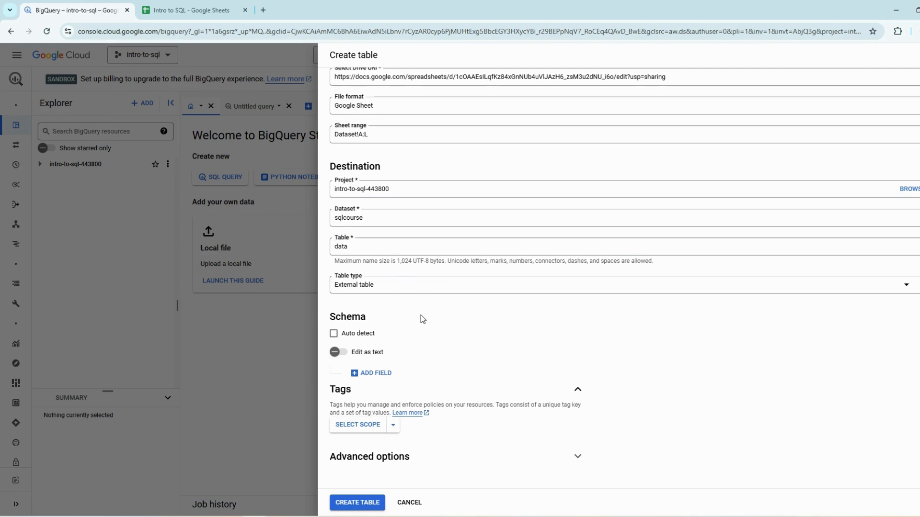
{"action": "left_click", "coordinate": [575, 458]}
{"action": "scroll", "coordinate": [509, 349], "scroll_direction": "down", "scroll_amount": 3}
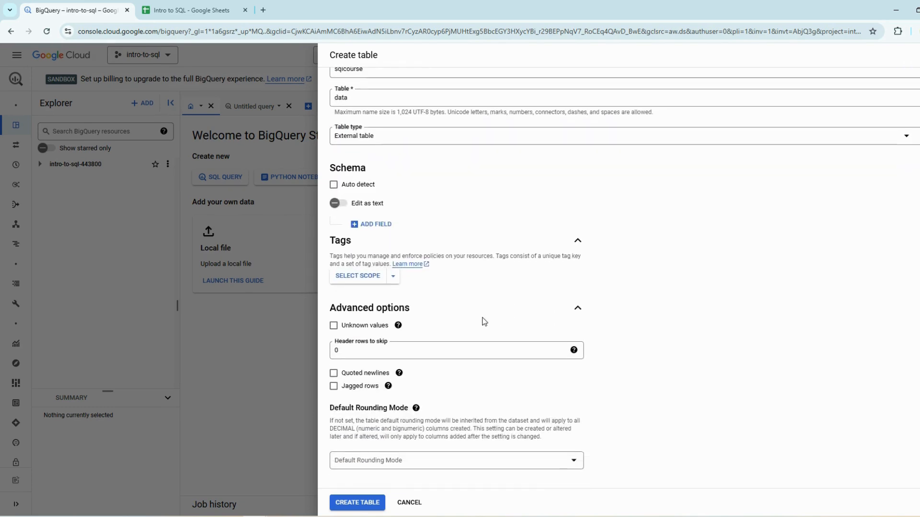
{"action": "left_click", "coordinate": [358, 350]}
{"action": "type", "text": "1"}
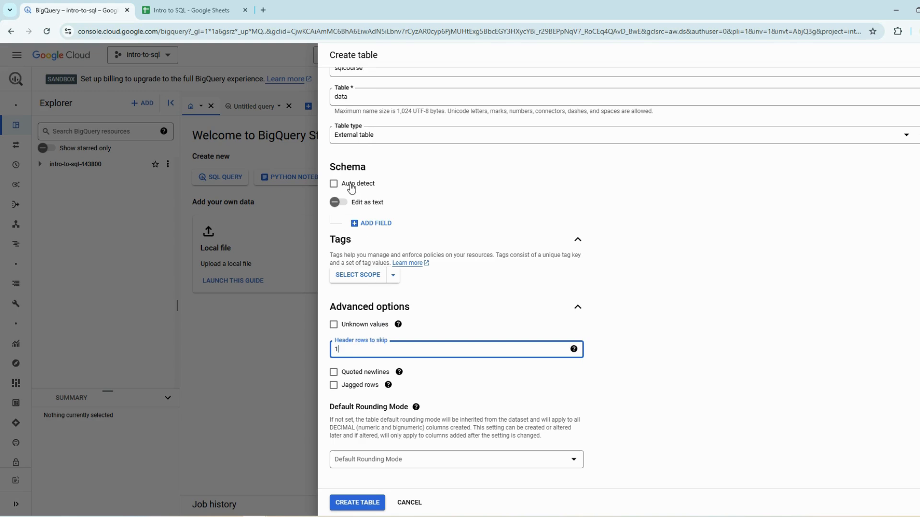
Enable automatic schema detection, create the table and dismiss the creation notice
{"action": "left_click", "coordinate": [333, 184]}
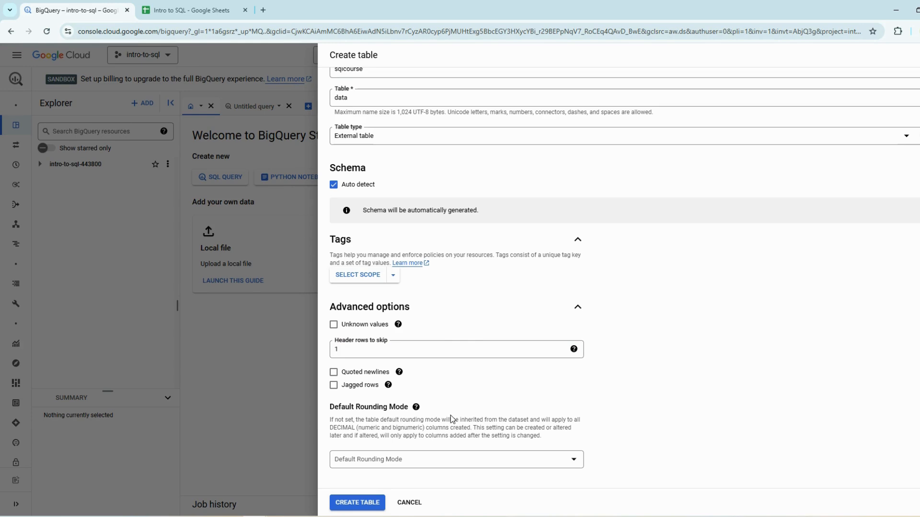
{"action": "left_click", "coordinate": [365, 511]}
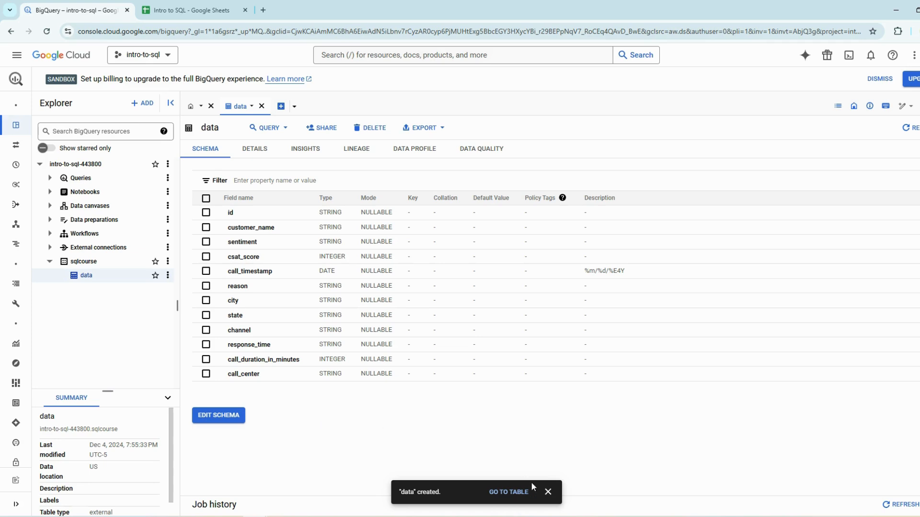
{"action": "left_click", "coordinate": [547, 492]}
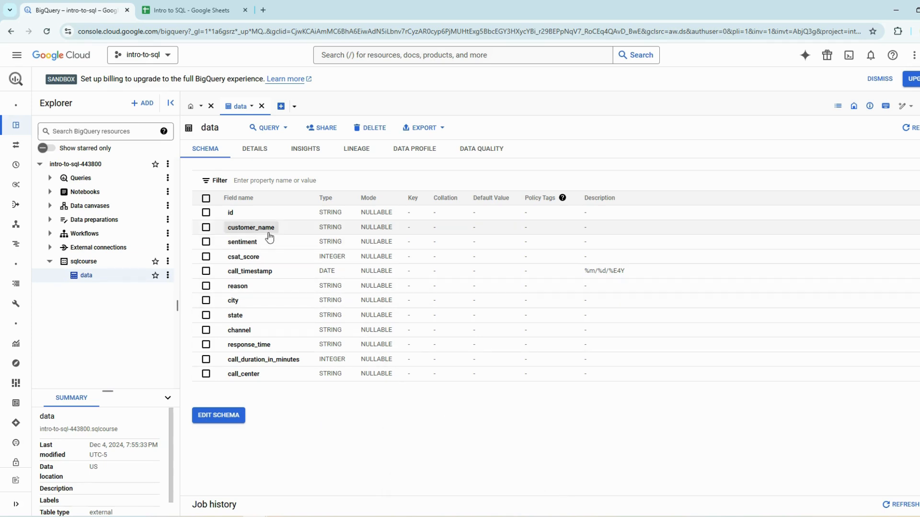
Open a new query on the data table, select all columns with * and run it with LIMIT 1000
{"action": "left_click", "coordinate": [285, 129]}
{"action": "left_click", "coordinate": [286, 150]}
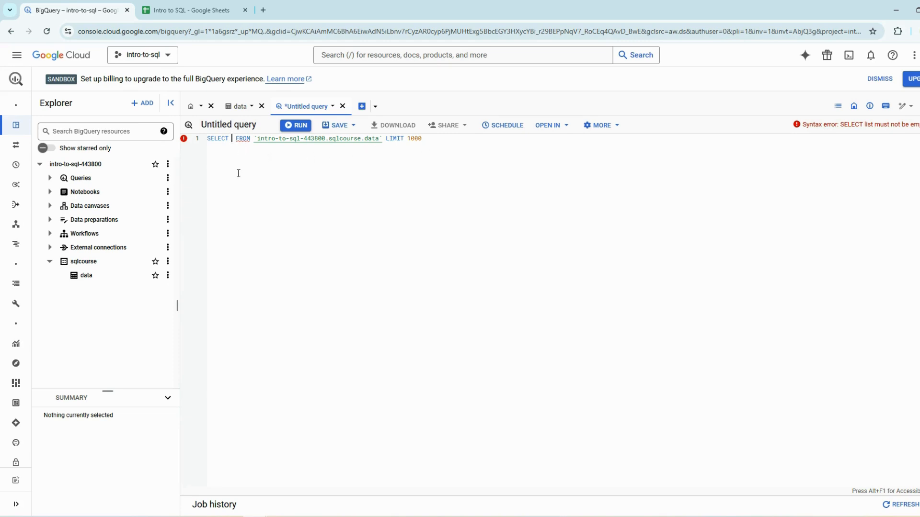
{"action": "type", "text": "*"}
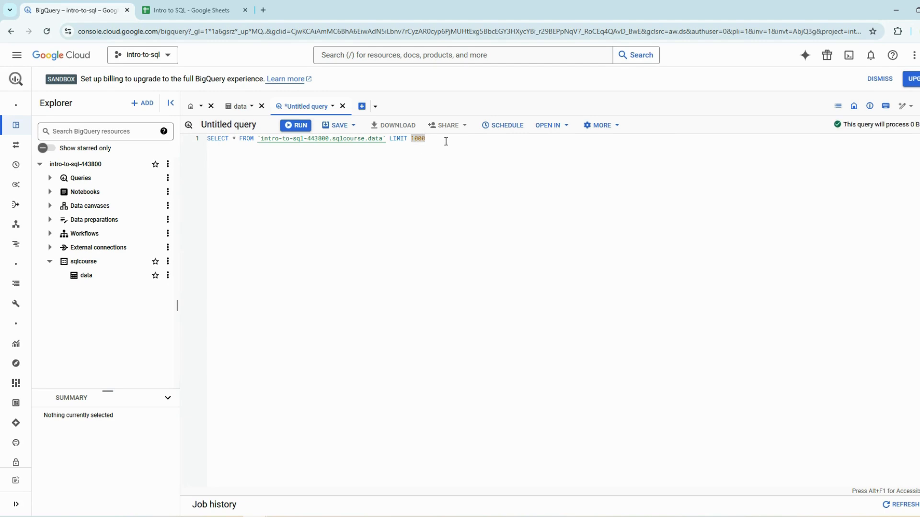
{"action": "left_click", "coordinate": [298, 126]}
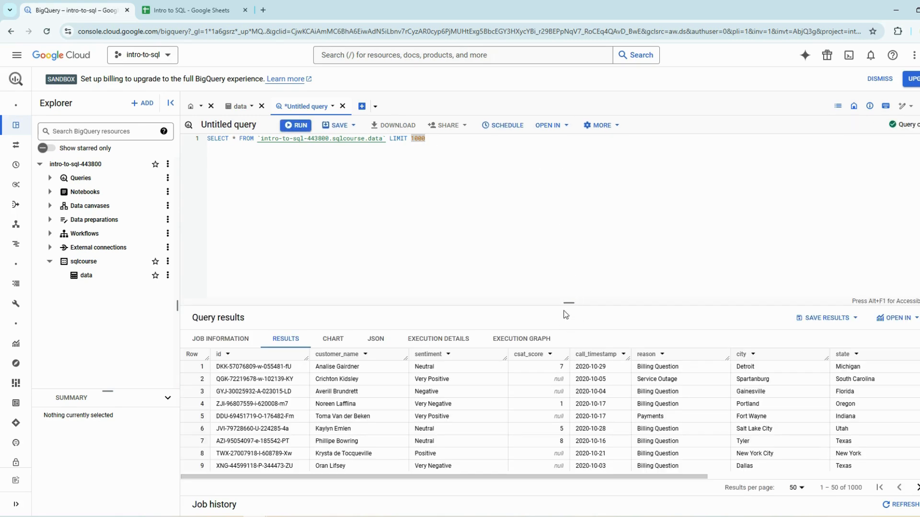
Enlarge the query results area, narrow the Explorer pane and look across the returned columns
{"action": "left_click_drag", "start_coordinate": [566, 303], "coordinate": [569, 244]}
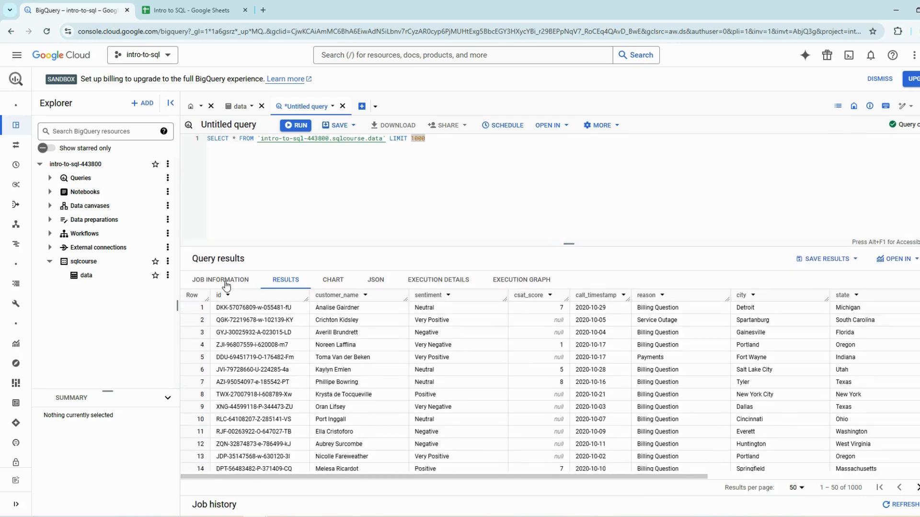
{"action": "left_click_drag", "start_coordinate": [177, 303], "coordinate": [111, 307]}
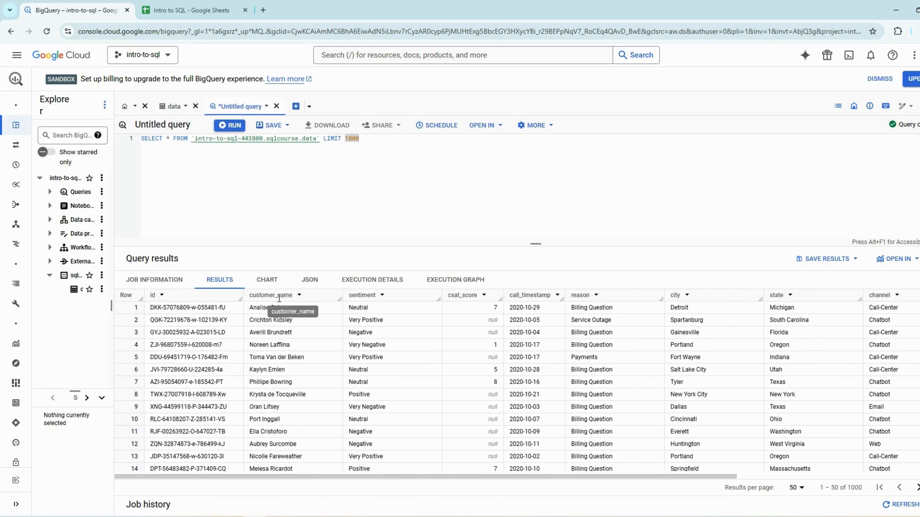
{"action": "left_click_drag", "start_coordinate": [382, 478], "coordinate": [319, 476]}
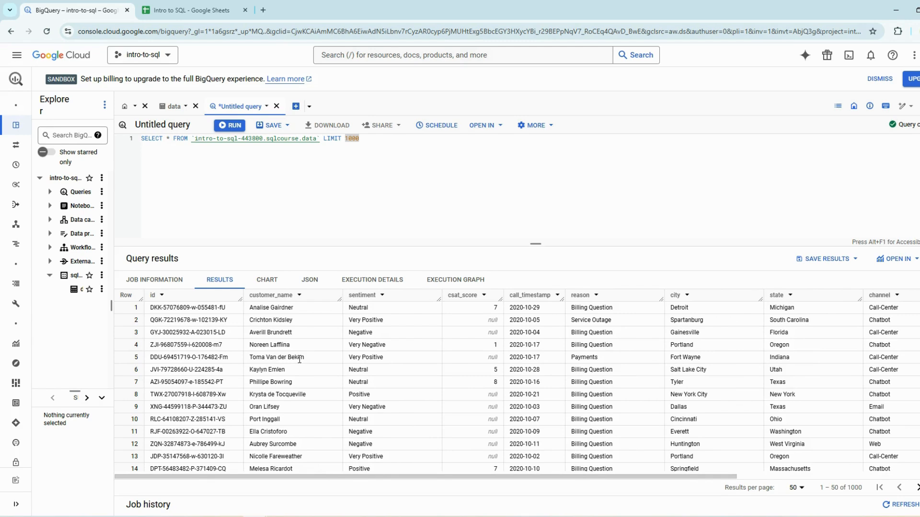